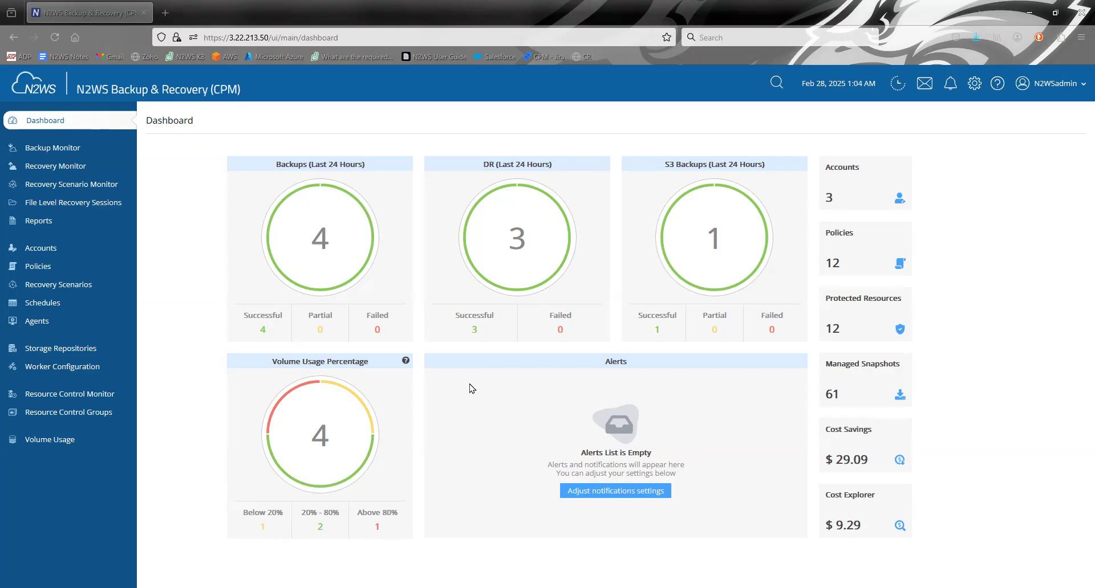
Step: Create a new AWS policy and name it S3_Sync
click(61, 268)
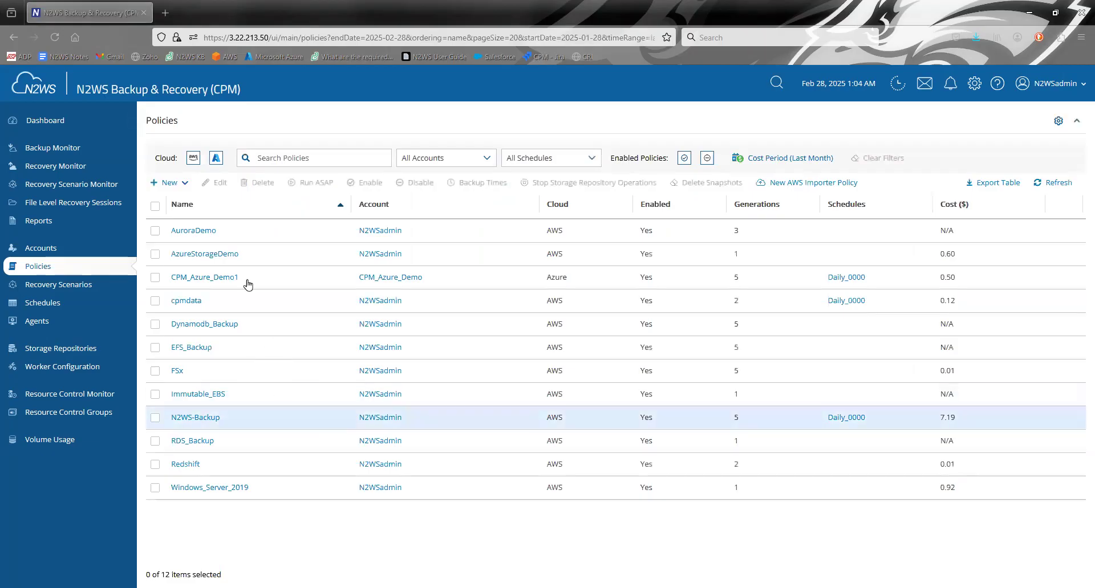
click(184, 183)
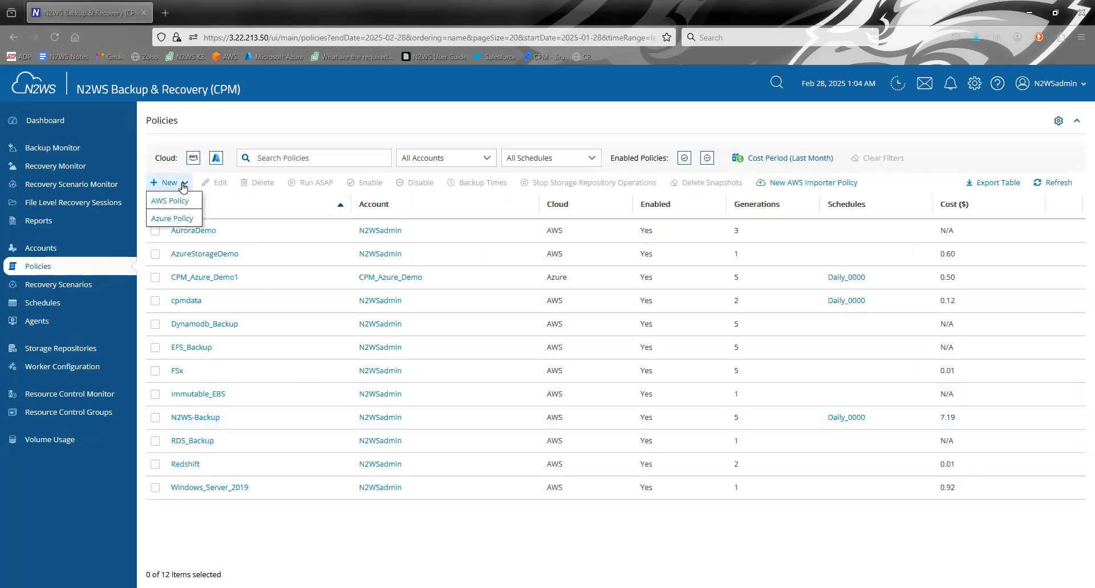
click(176, 202)
click(283, 199)
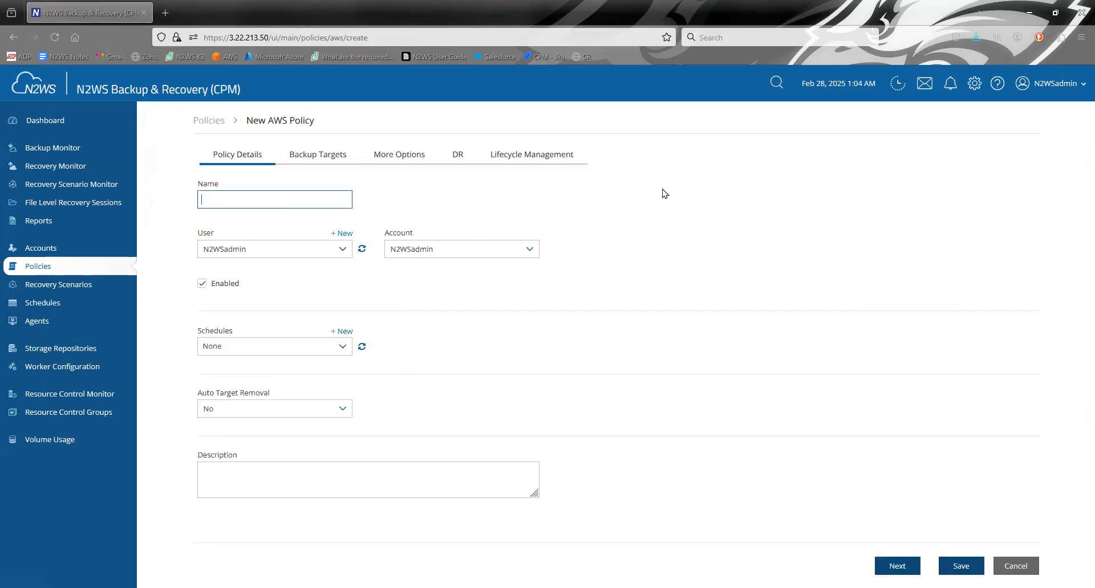
text(S3_Sync)
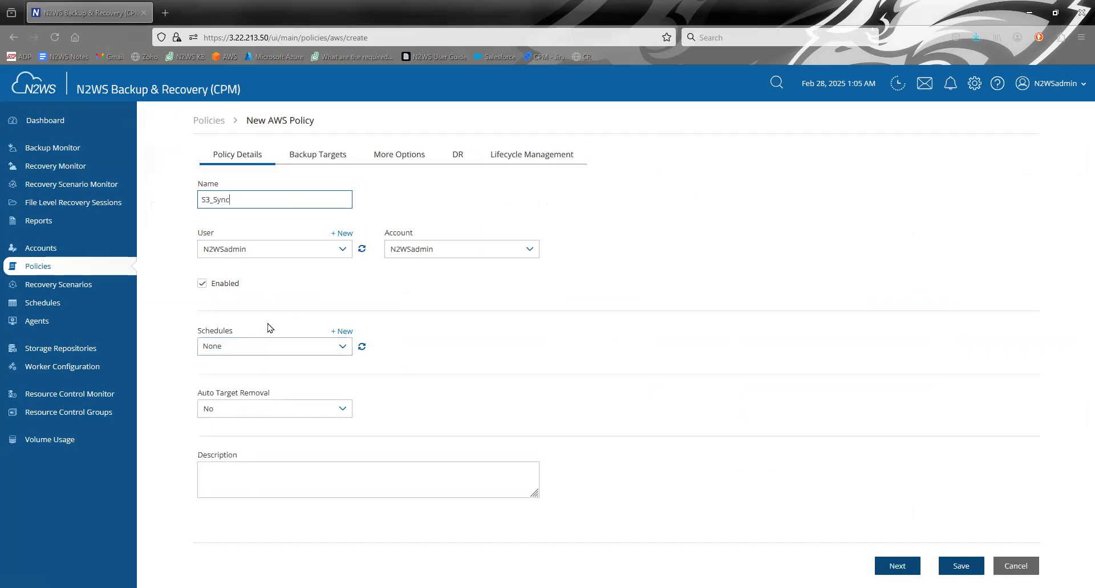
Step: Assign the Weekly schedule to the S3_Sync policy
click(333, 348)
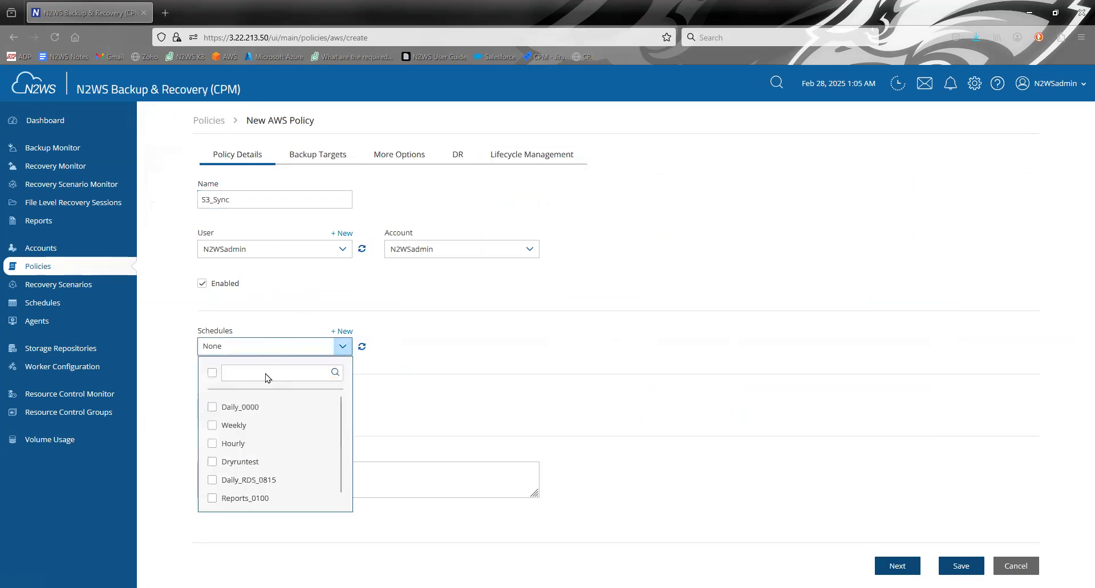
click(212, 426)
click(556, 357)
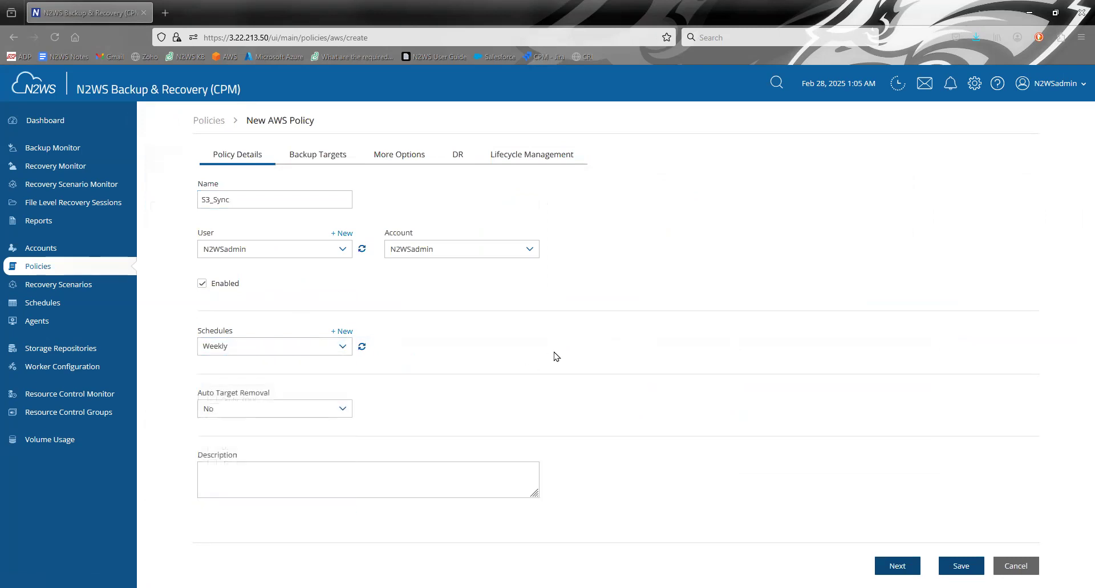
click(343, 346)
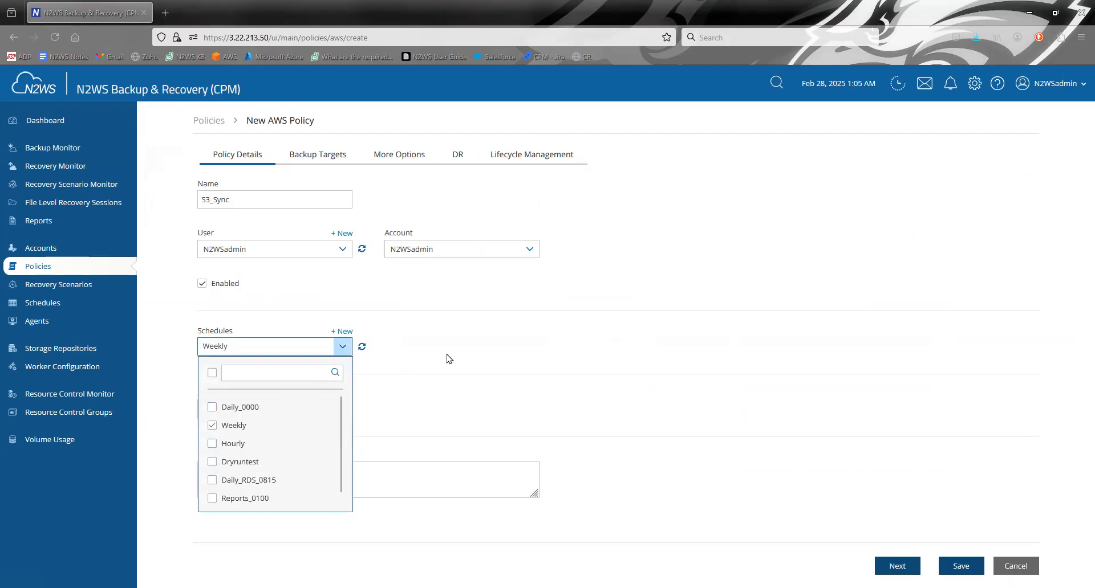
click(482, 345)
Step: Add the n2ws-demo-s3 bucket to the policy's backup targets as an S3 Bucket Sync resource
click(307, 159)
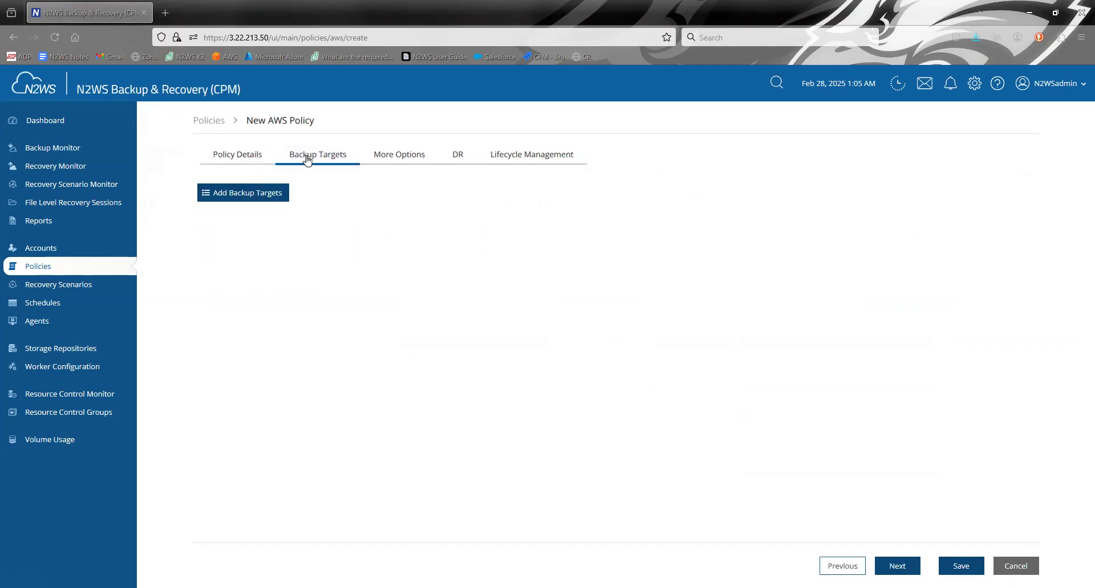
click(263, 196)
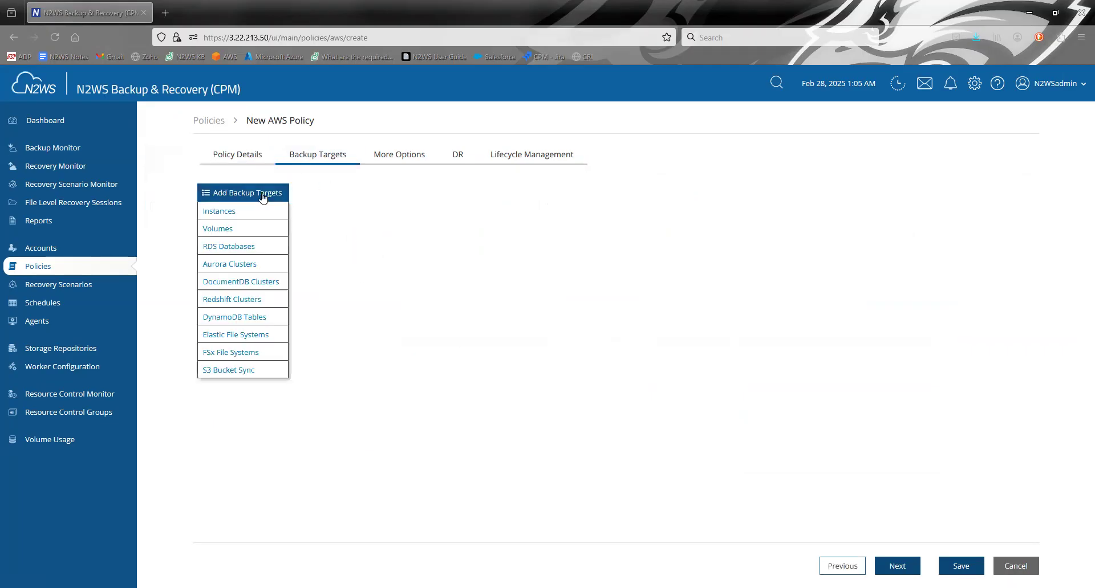
click(237, 372)
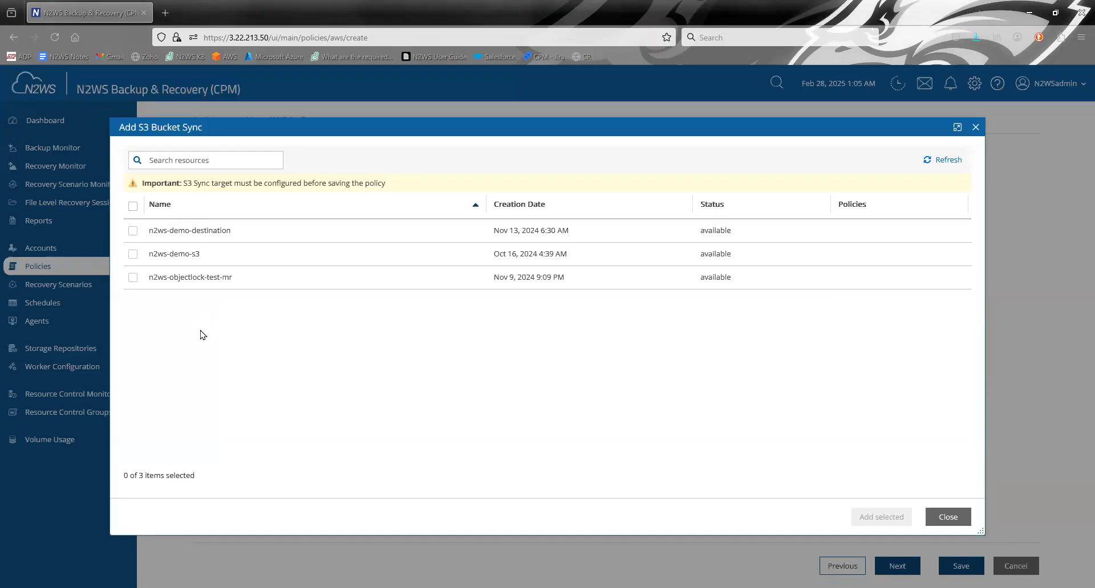
click(133, 254)
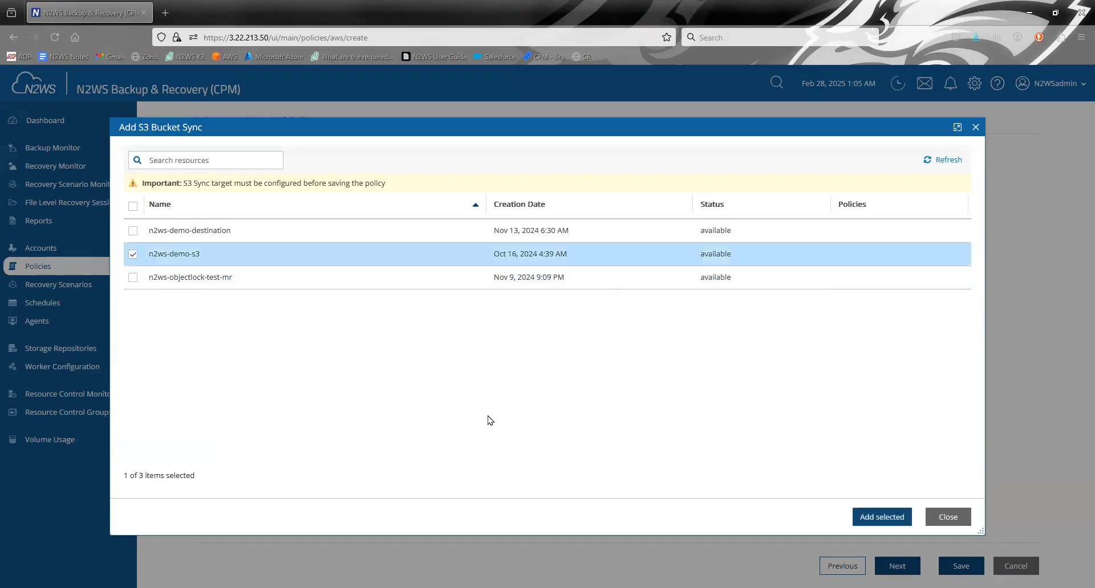
click(882, 517)
click(942, 518)
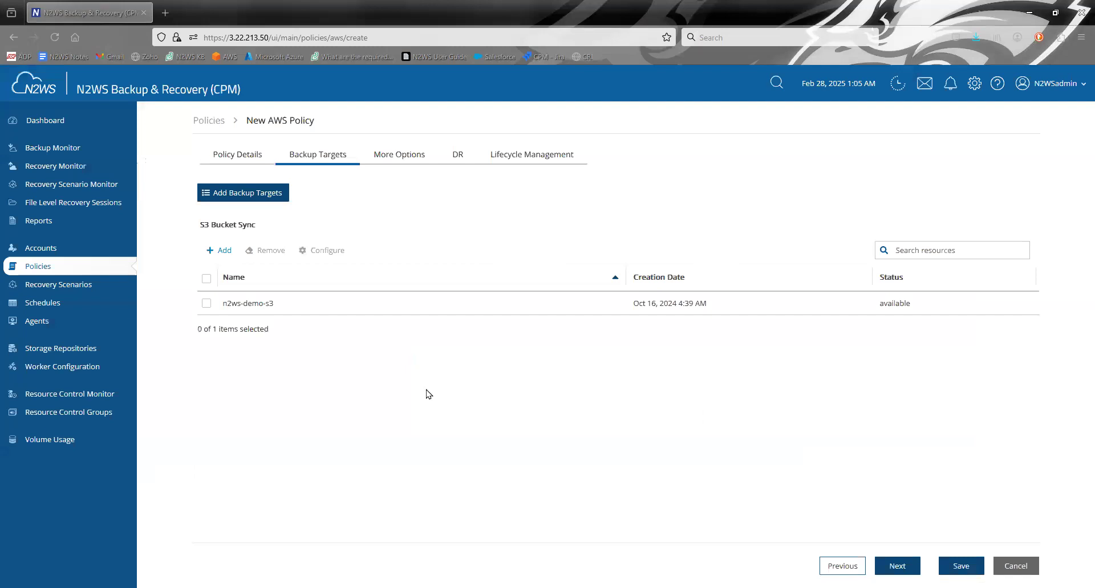
Step: Configure the n2ws-demo-s3 sync target to use n2ws-demo-destination as its destination bucket
click(206, 303)
click(323, 250)
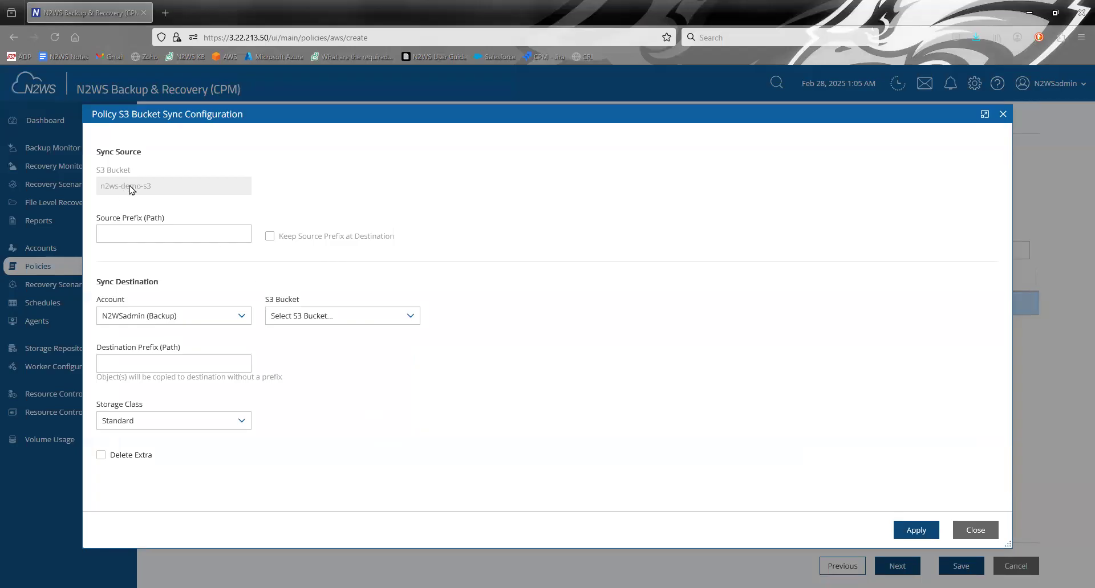
click(117, 228)
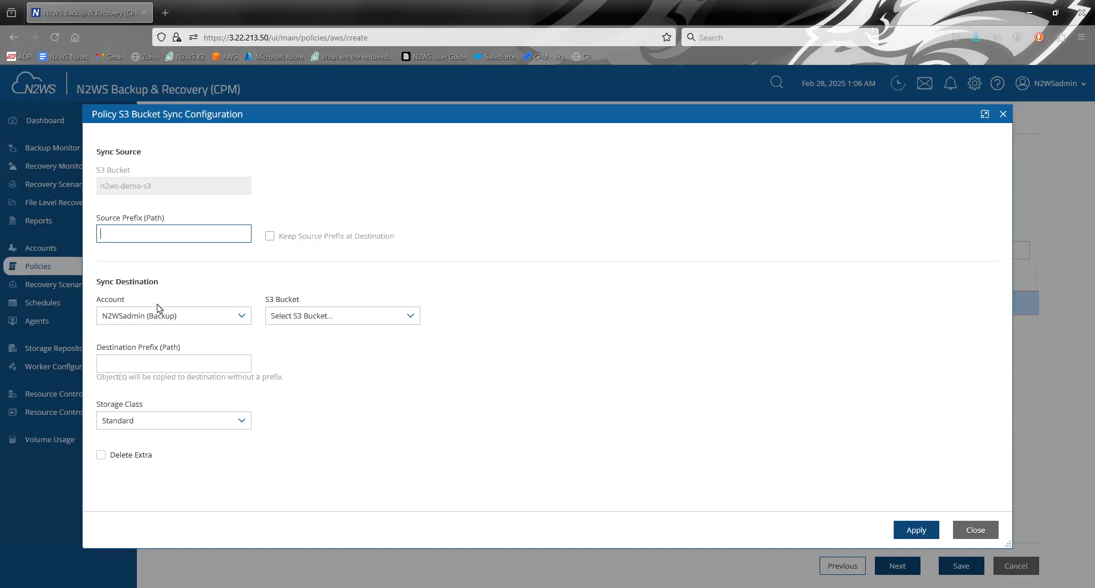
click(141, 318)
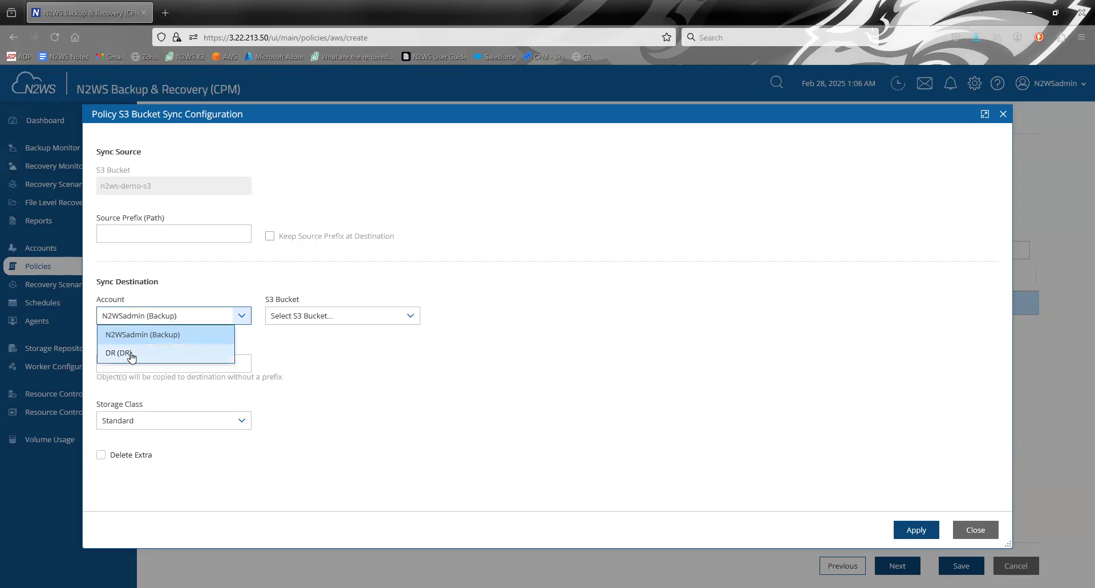
click(340, 283)
click(300, 319)
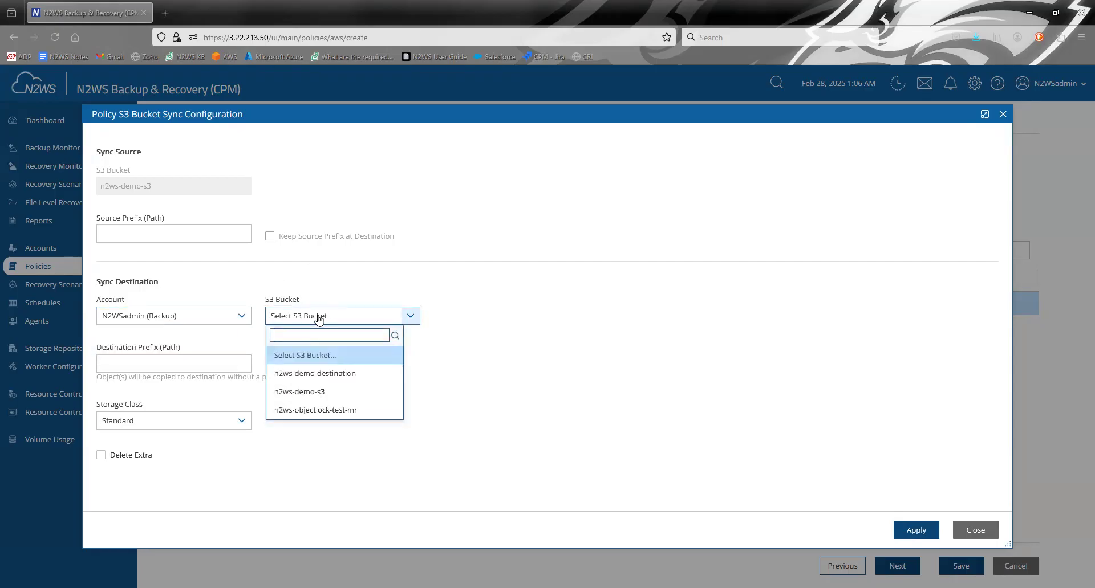
click(329, 375)
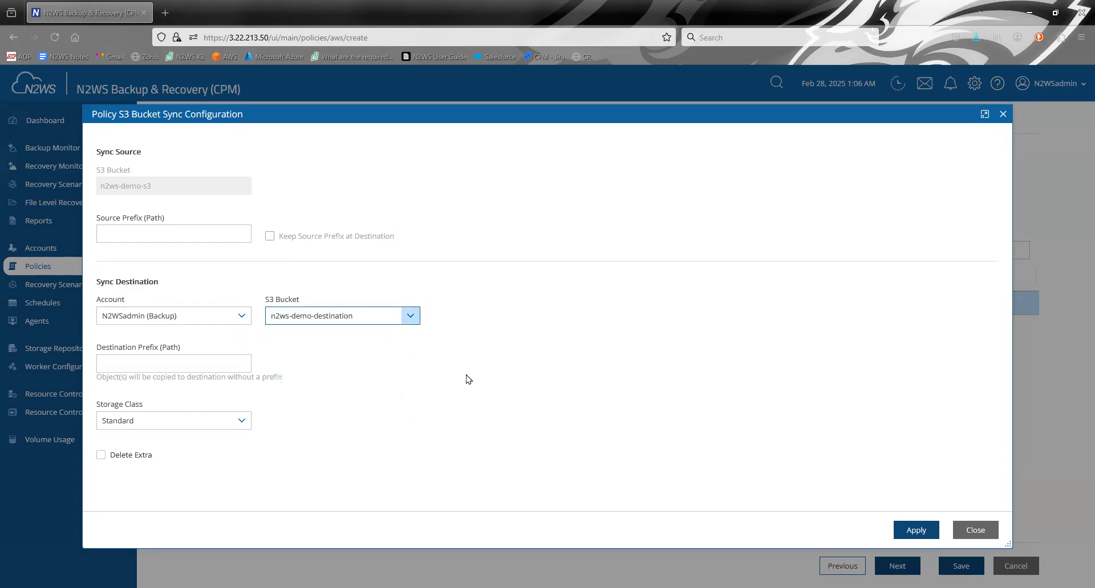
Step: Examine the source and destination prefix fields, the storage class choices and the Delete Extra option in the bucket sync configuration
click(134, 363)
click(143, 230)
click(130, 363)
click(334, 387)
click(165, 423)
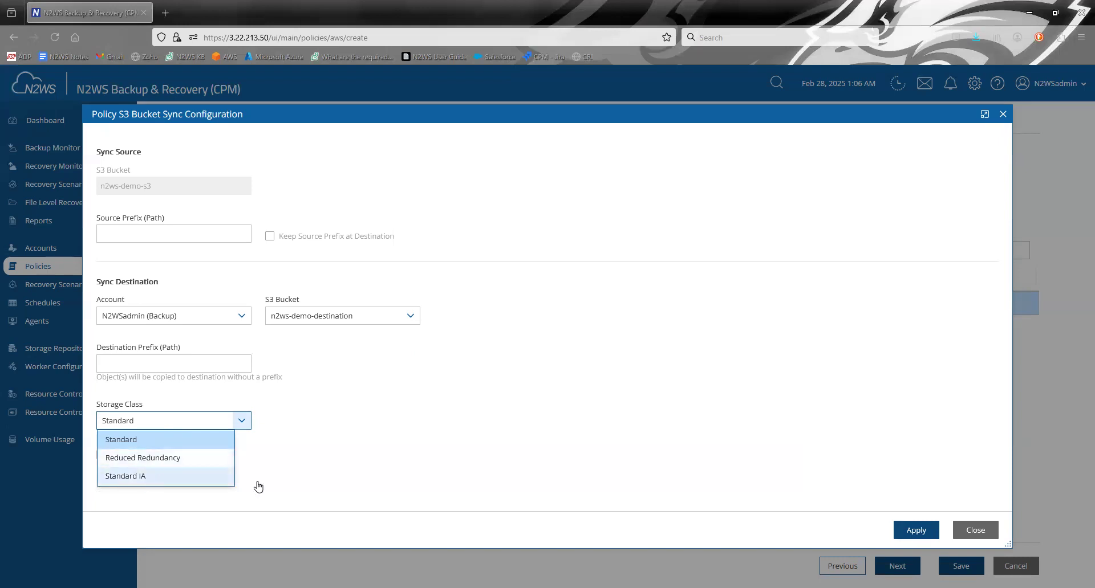
click(317, 435)
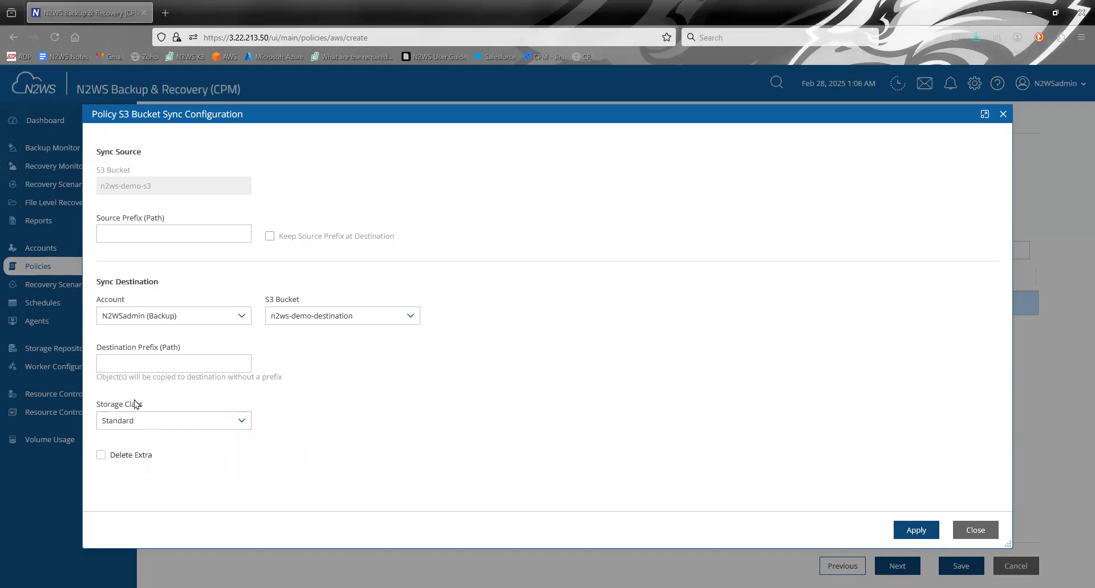
mouse_move(133, 460)
click(101, 455)
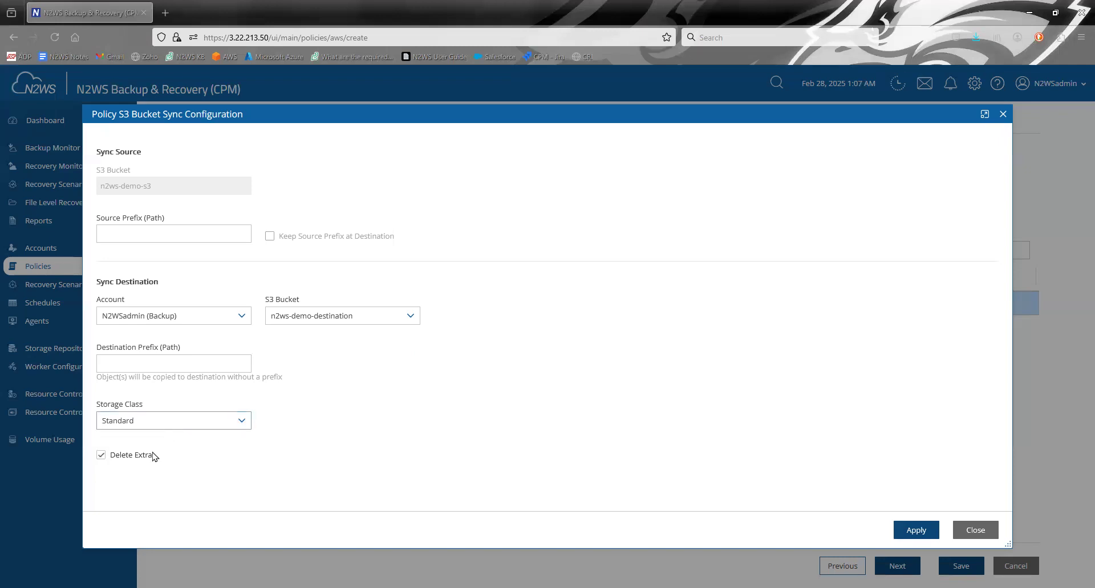
click(101, 455)
Step: Apply the bucket sync configuration, save the new policy and return to the dashboard
click(917, 531)
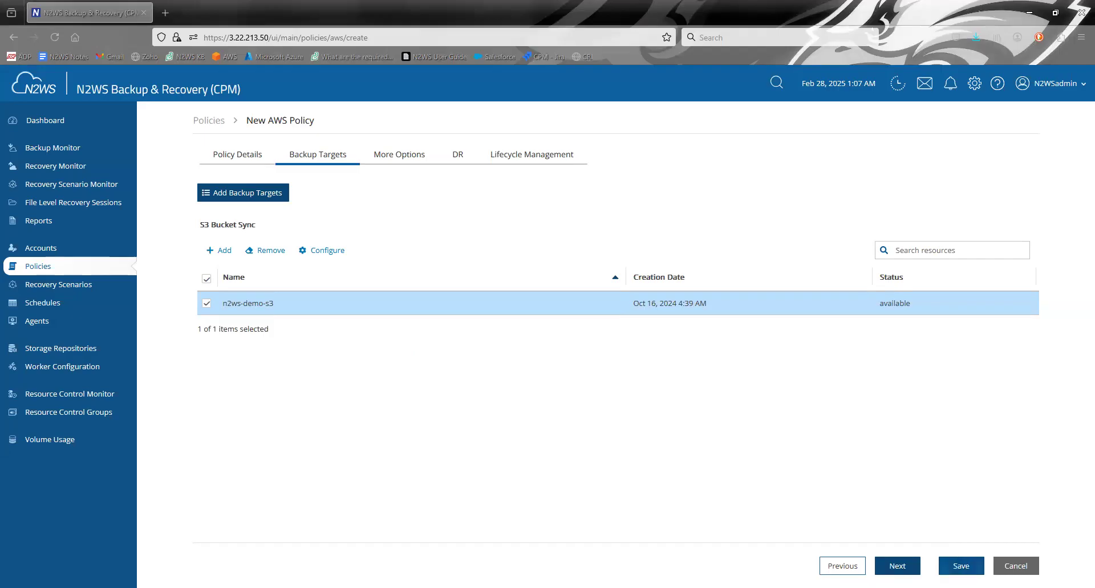
click(960, 566)
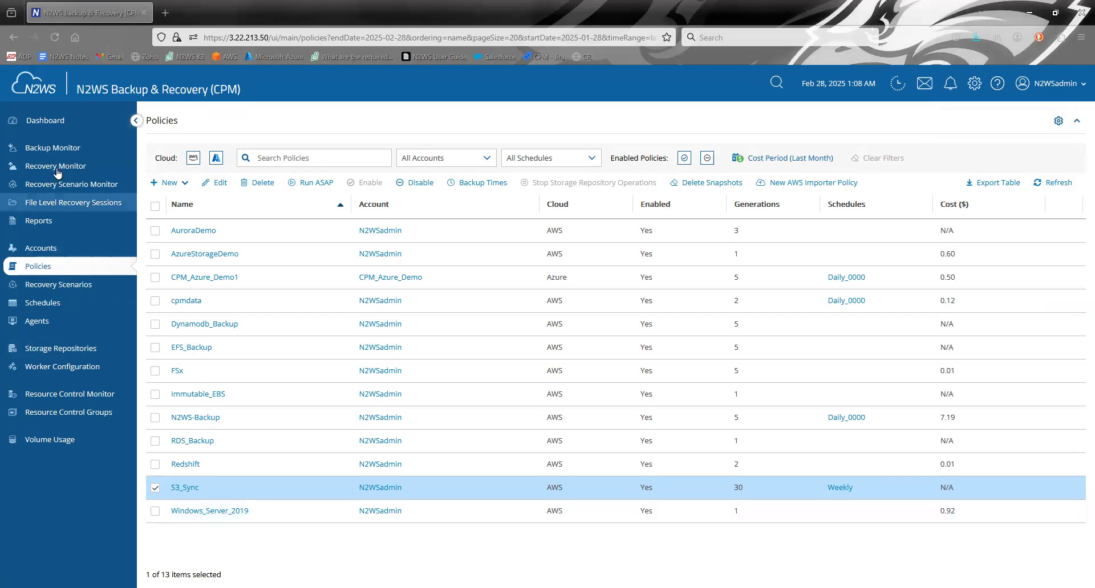
click(60, 126)
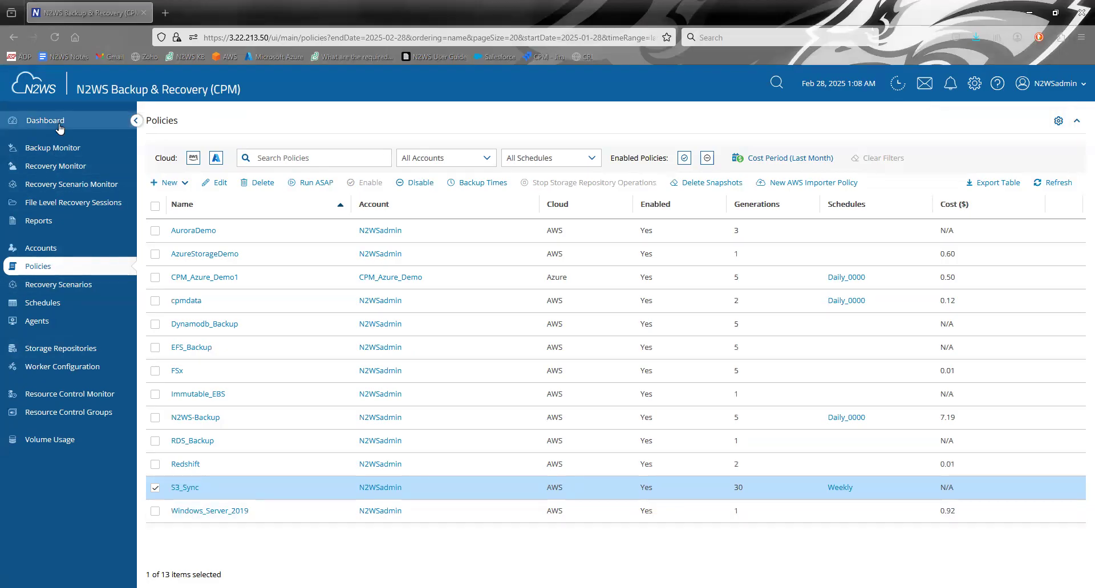